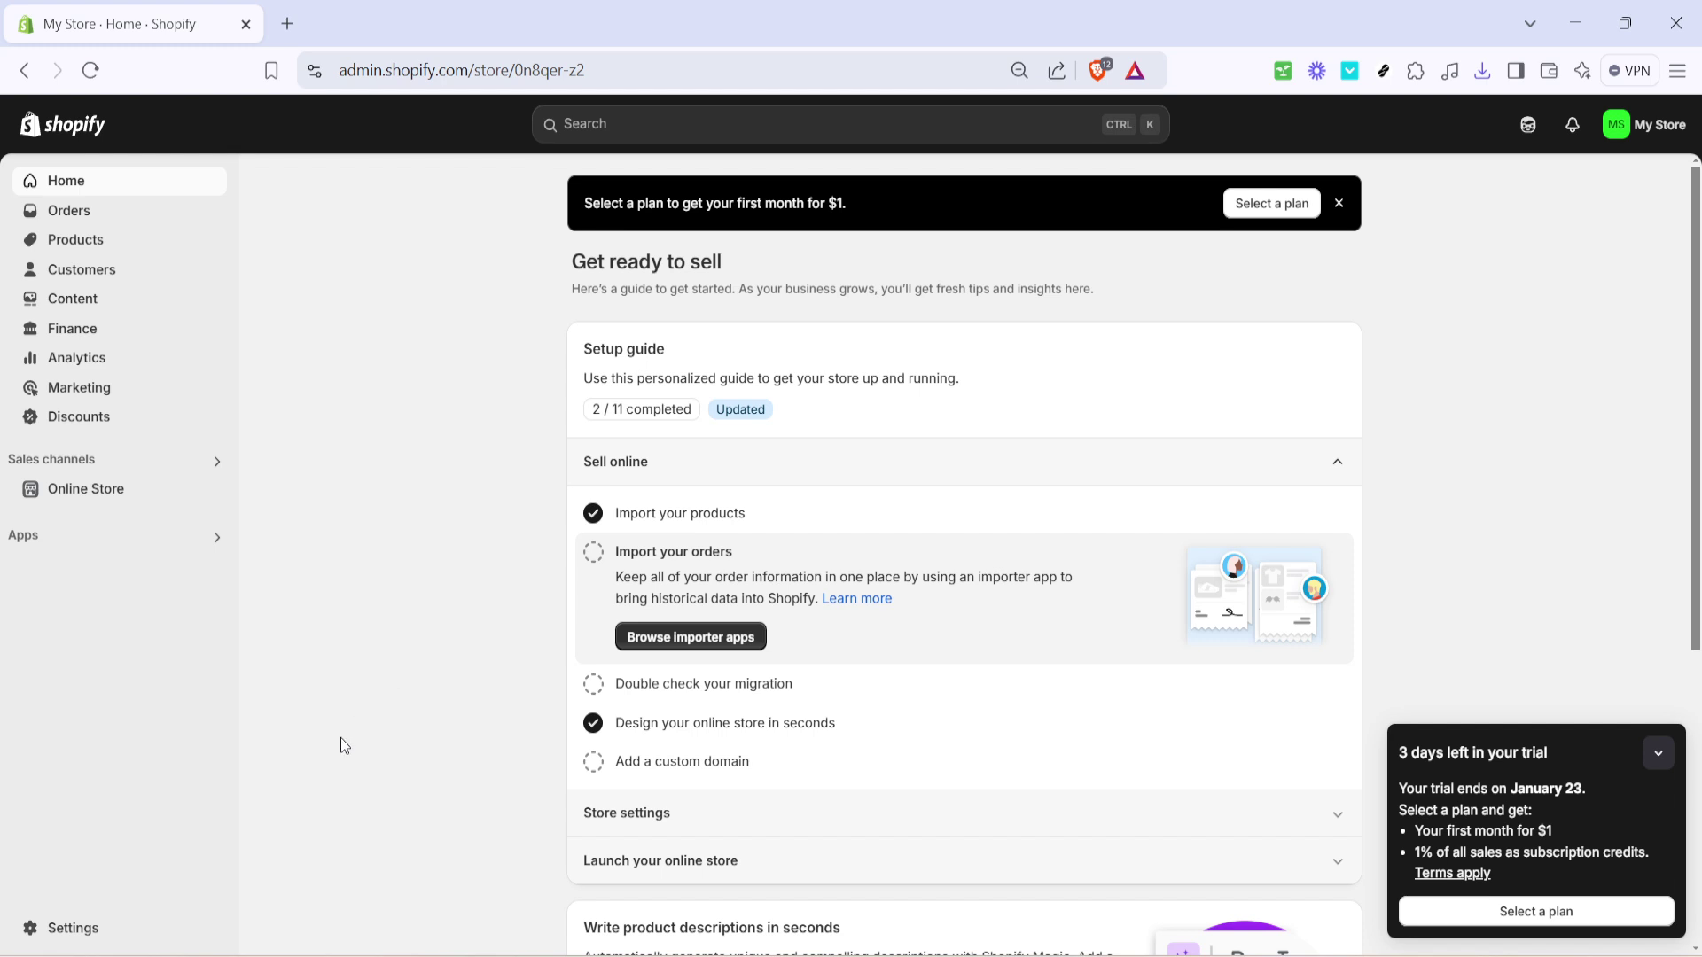
Step: Go to the Shopify store Settings from the admin sidebar
left_click(59, 931)
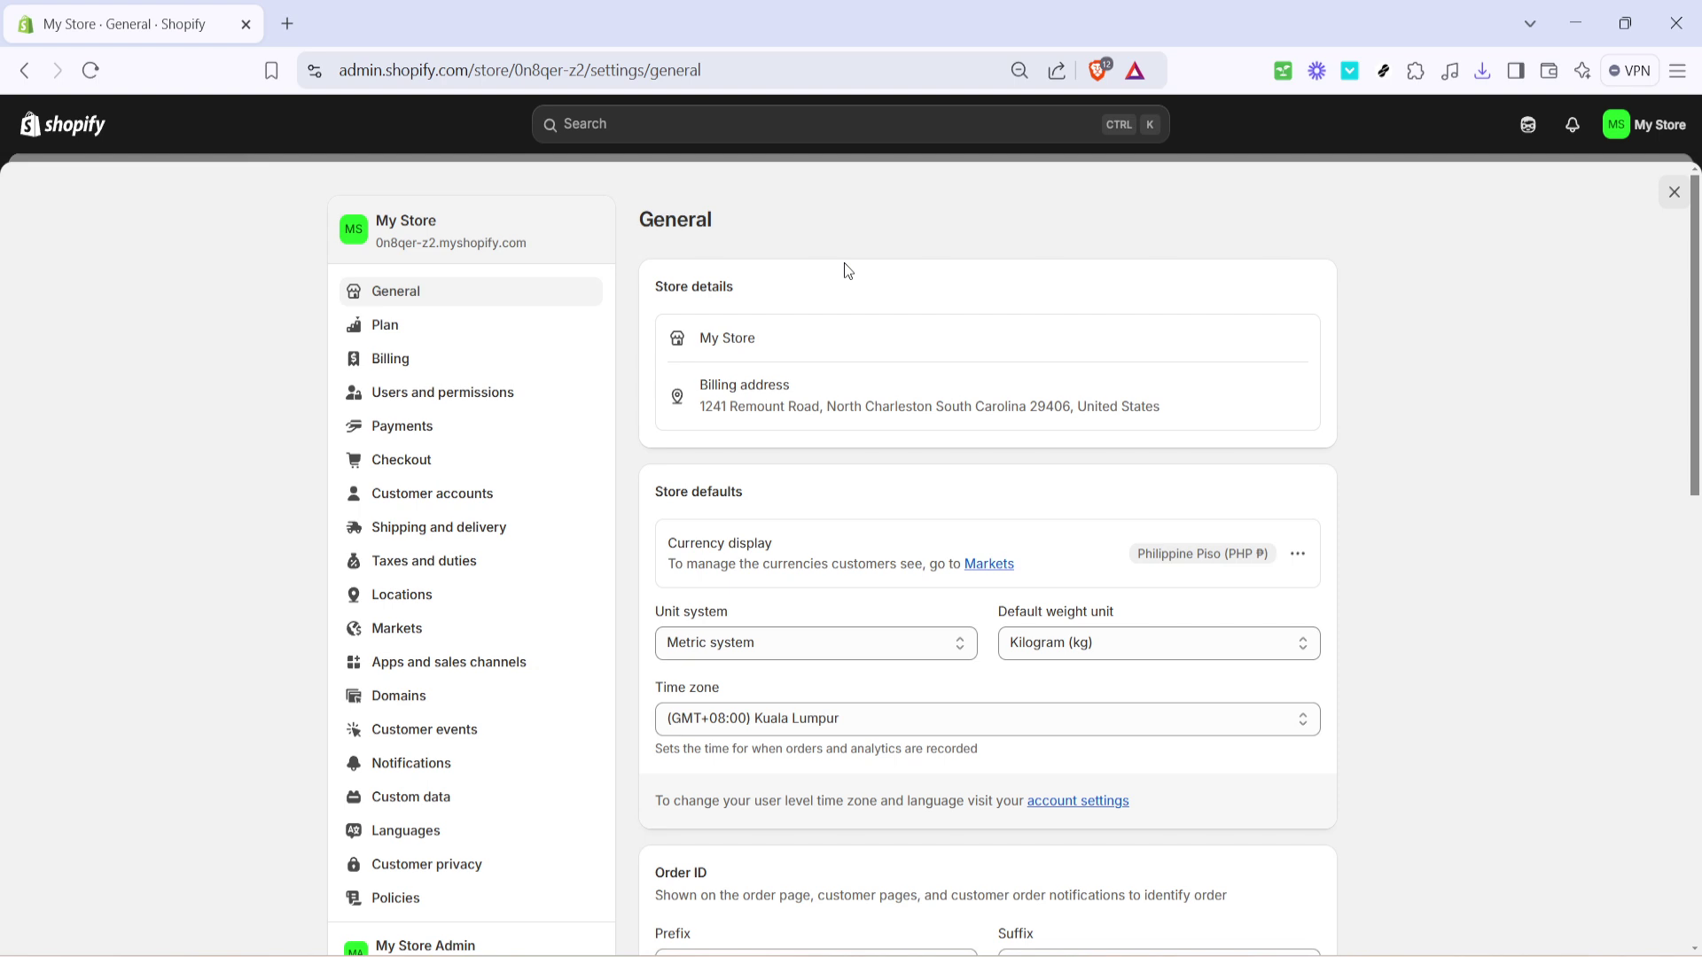
mouse_move(984, 339)
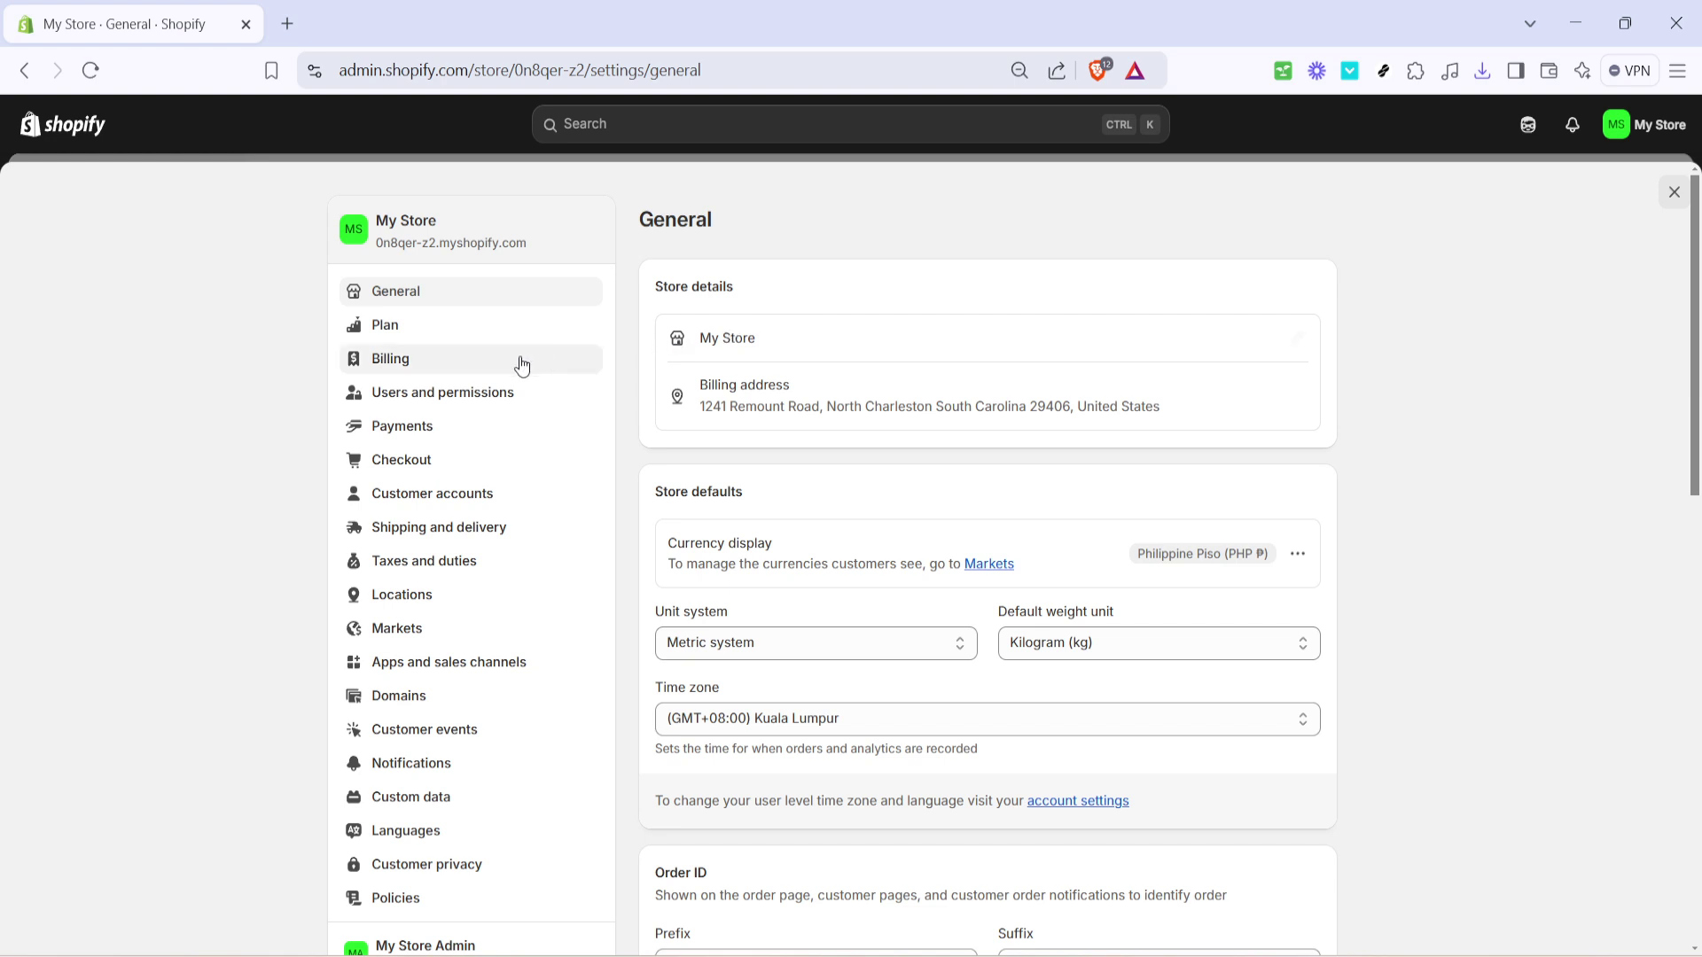
Step: Go to Users and permissions and select the store owner's email under Store owner
left_click(425, 395)
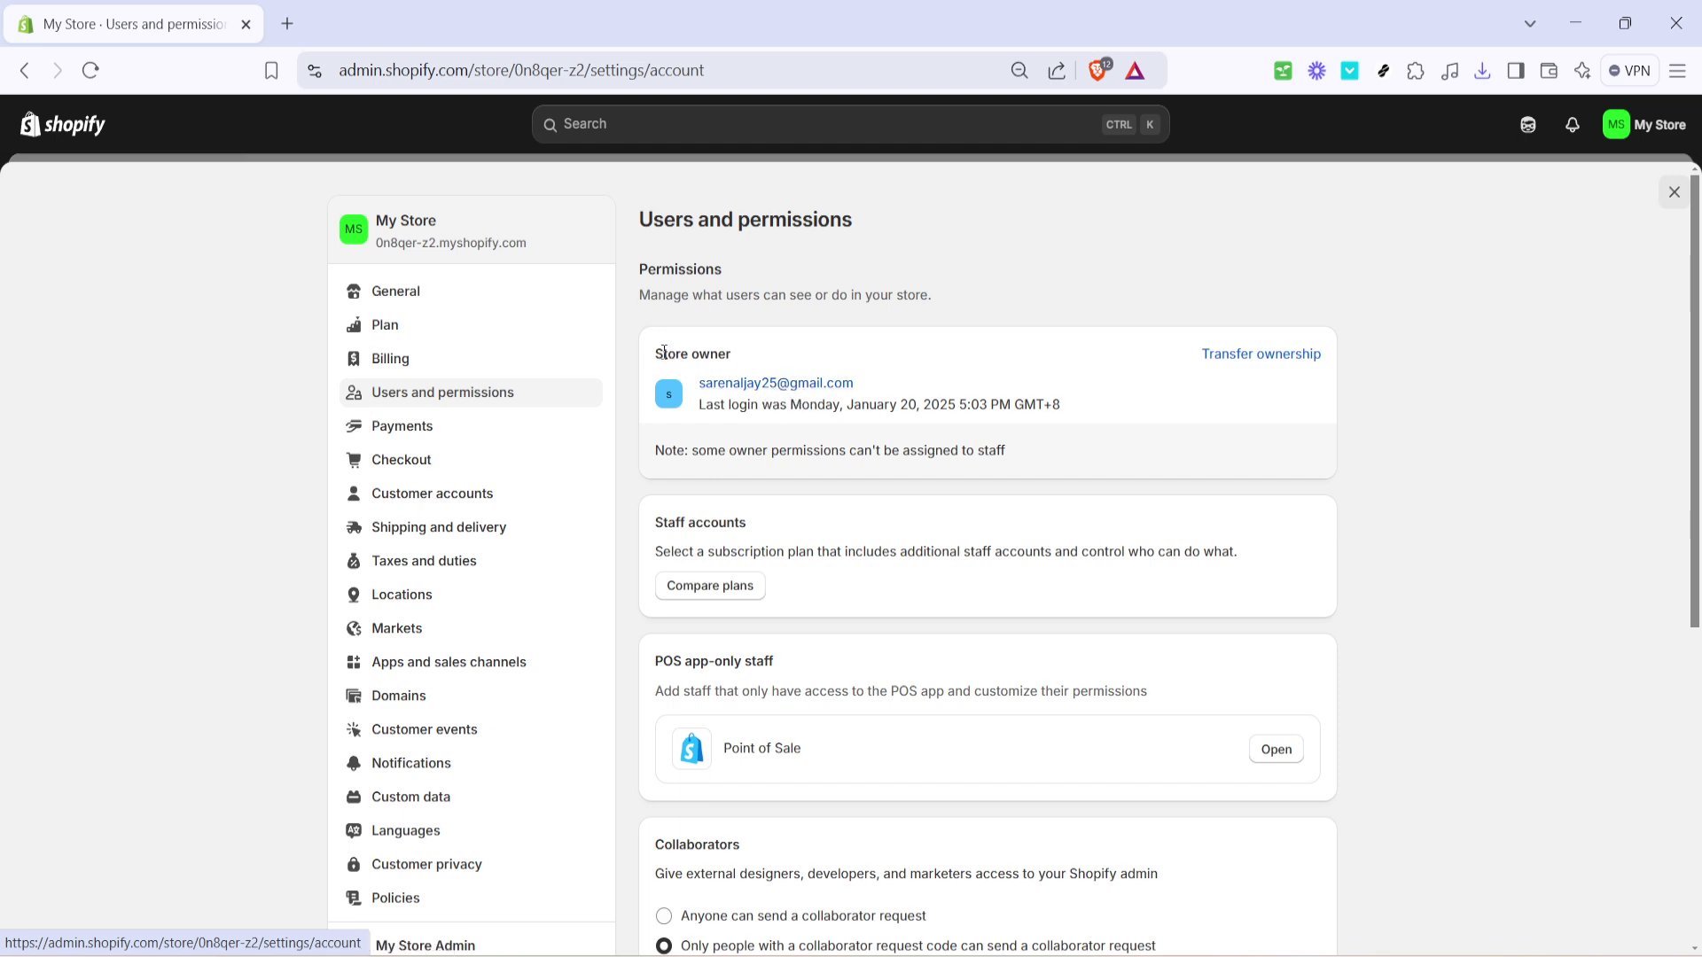
left_click_drag(657, 354, 732, 353)
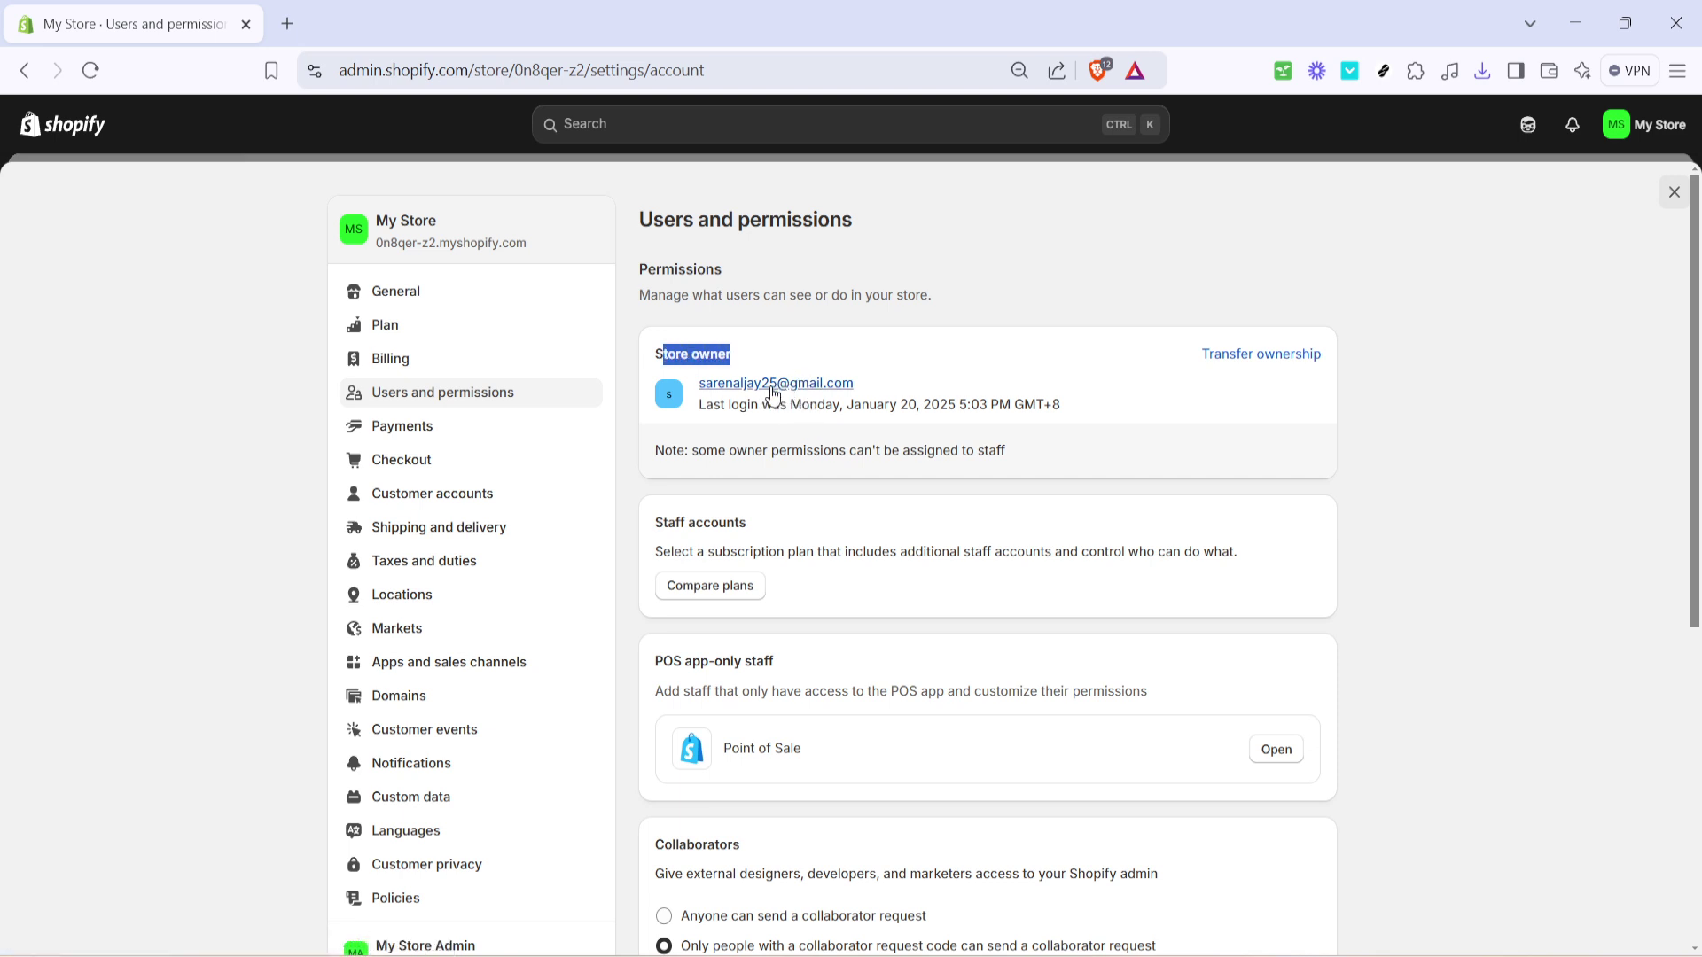
left_click(770, 388)
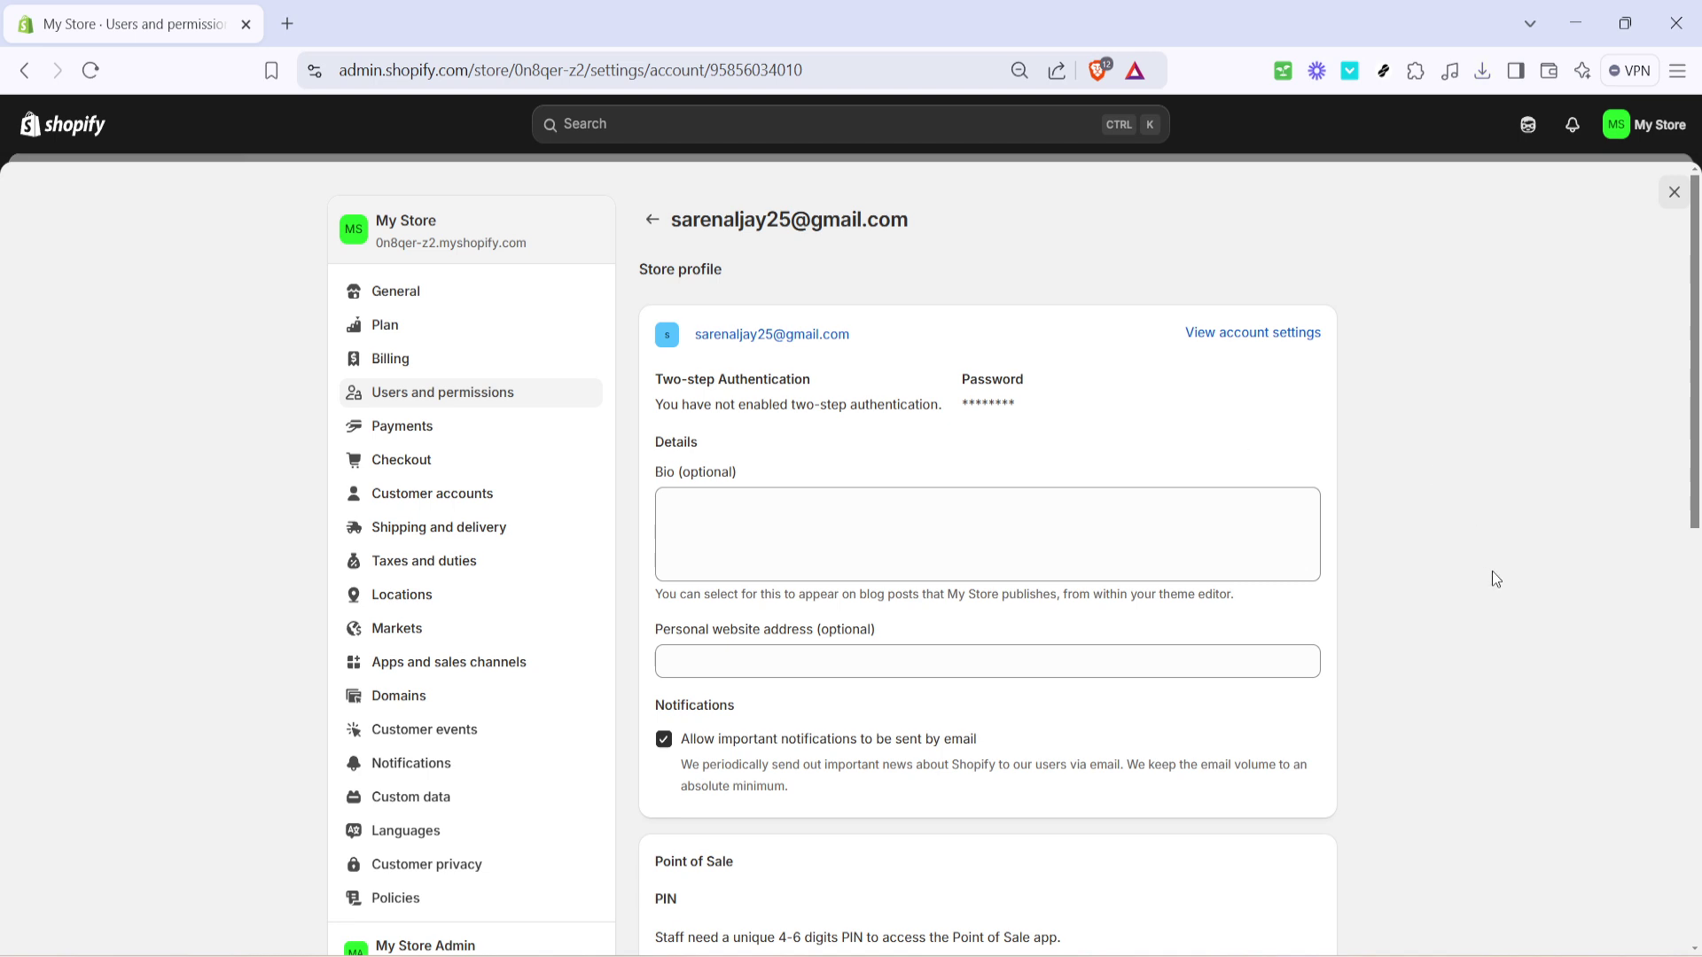
scroll(1492, 571, "down", 4)
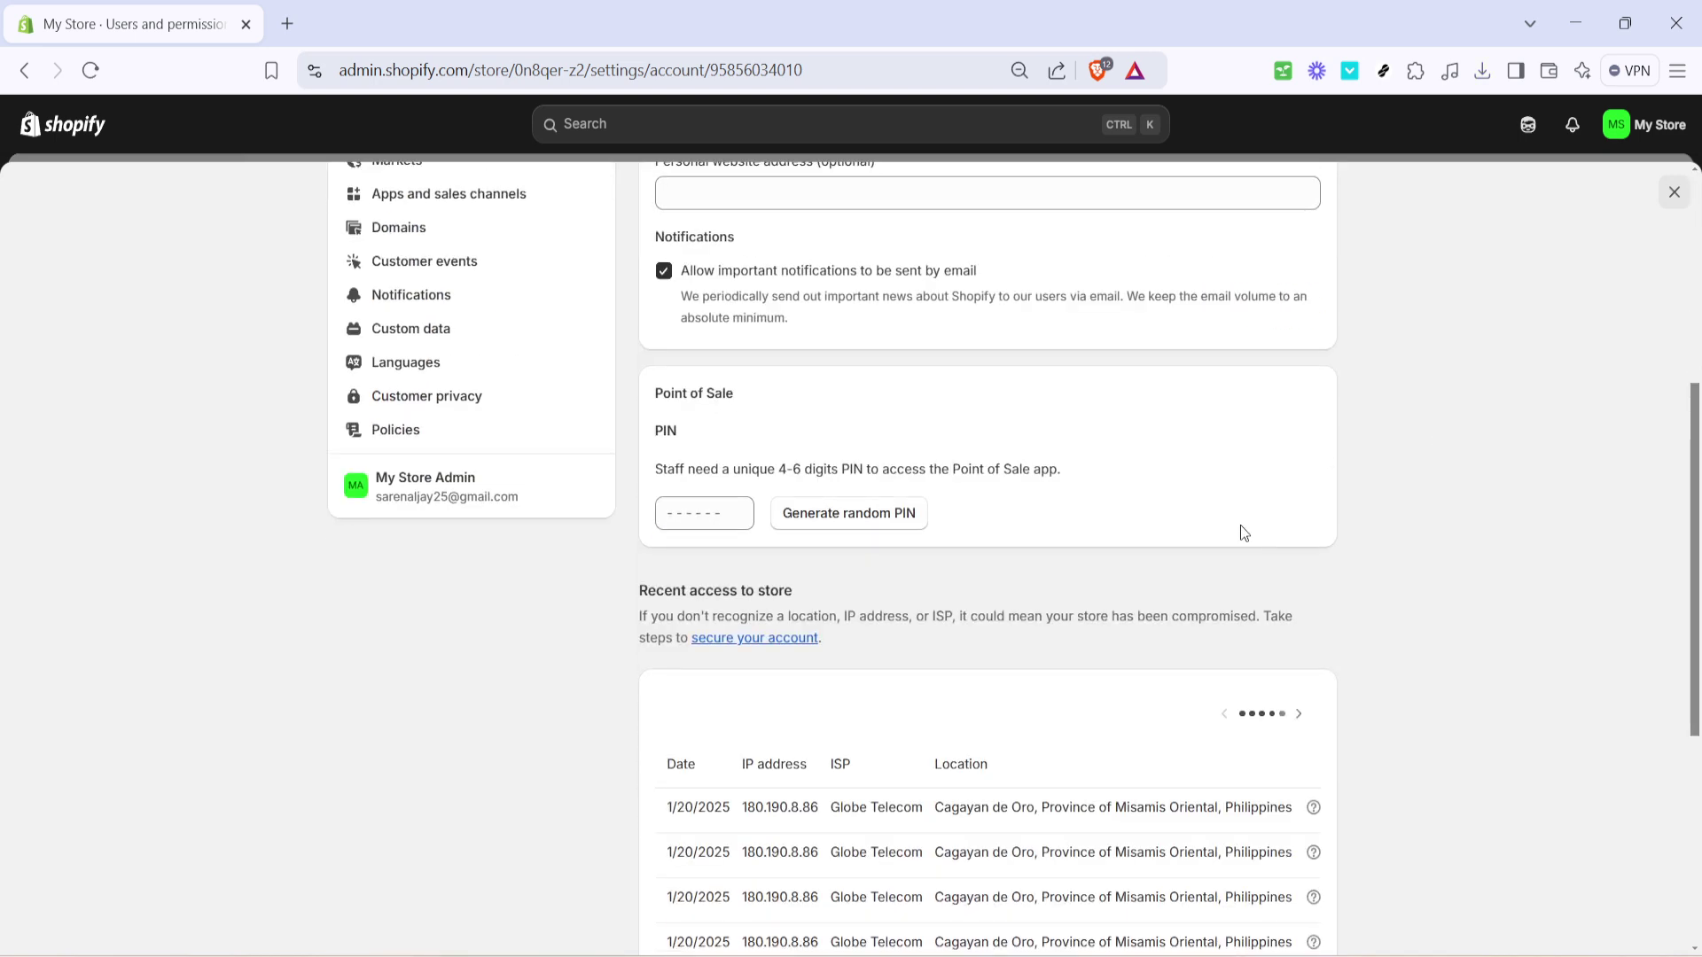
scroll(1216, 519, "up", 1)
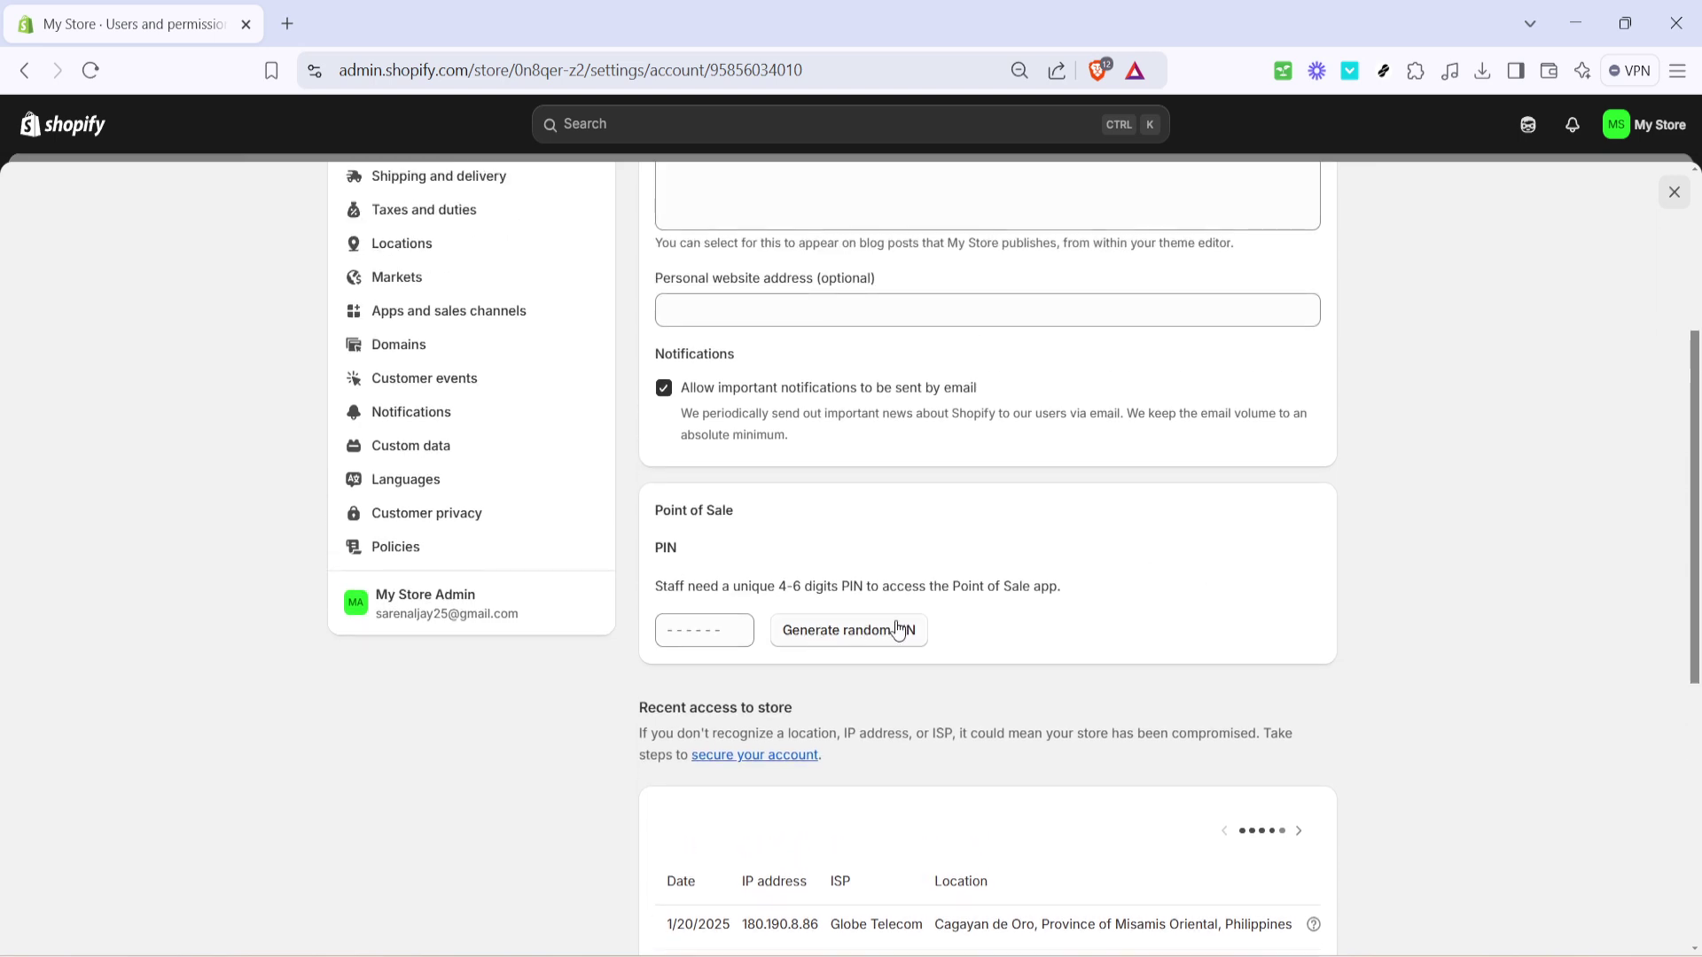